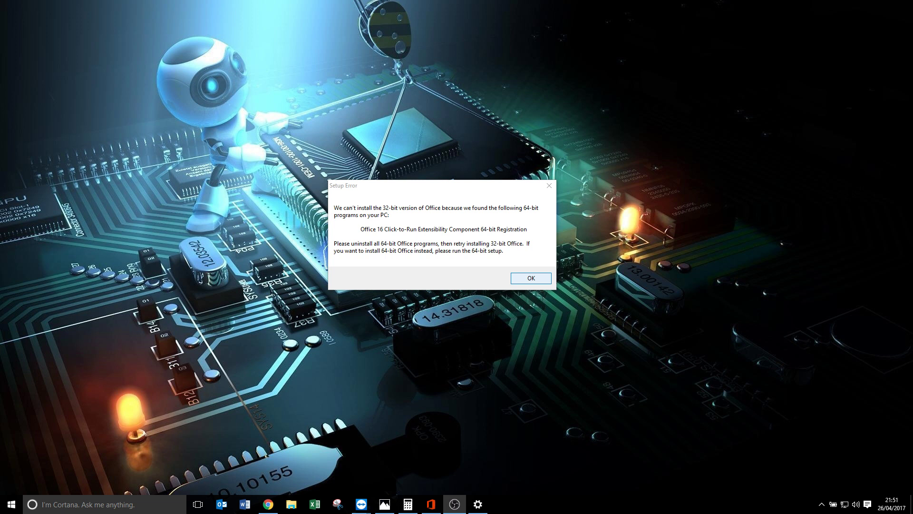
- Dismiss the Office Setup Error about the conflicting 64-bit component
key("Return")
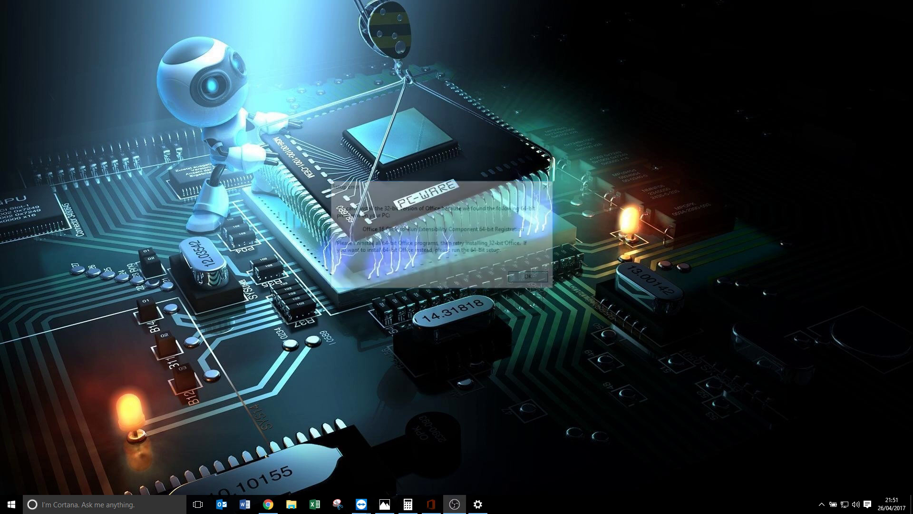
left_click(291, 504)
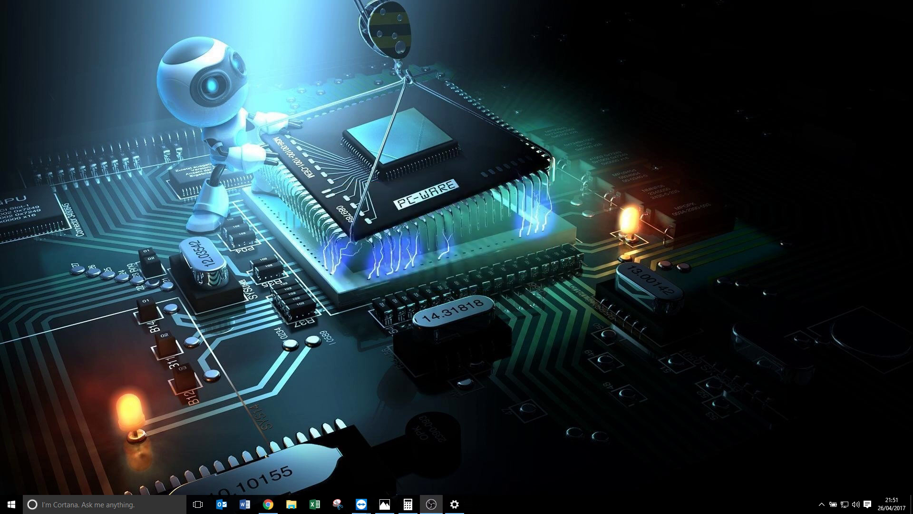
scroll(228, 333, "down", 2)
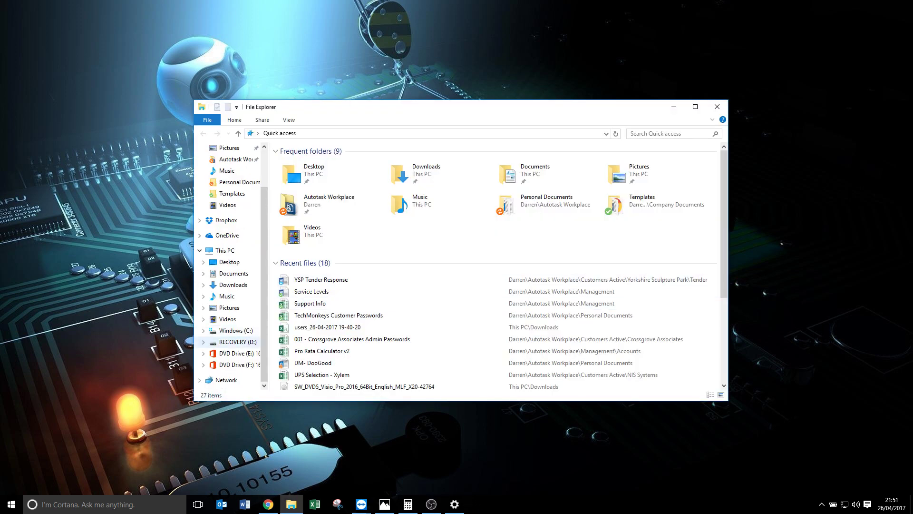
left_click(233, 353)
left_click(295, 291)
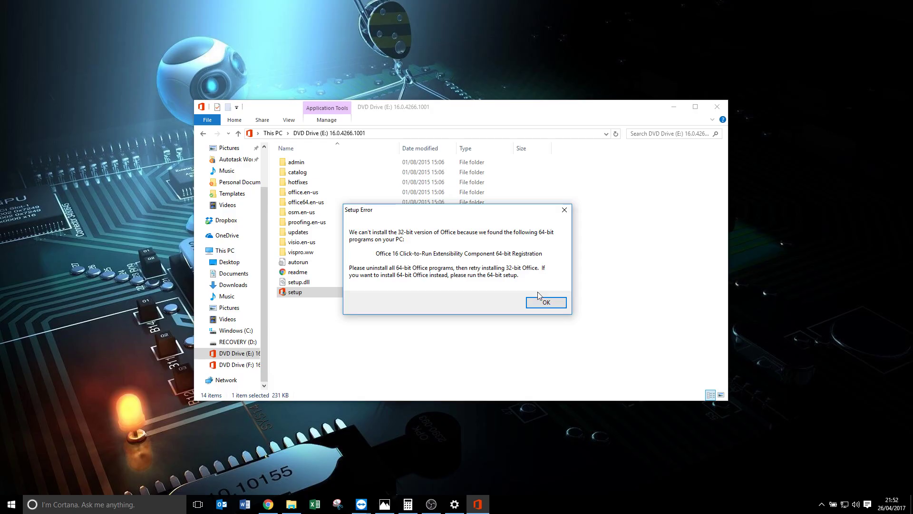
left_click(542, 301)
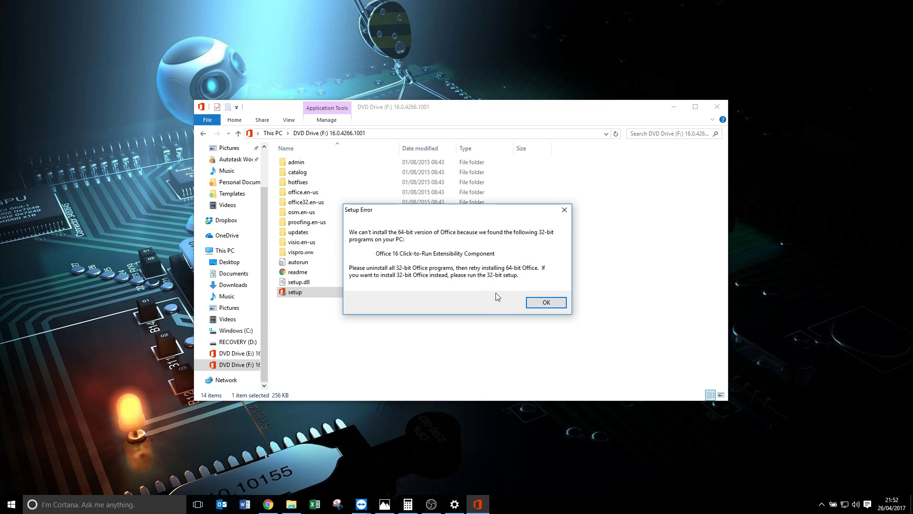
left_click(546, 304)
left_click(713, 109)
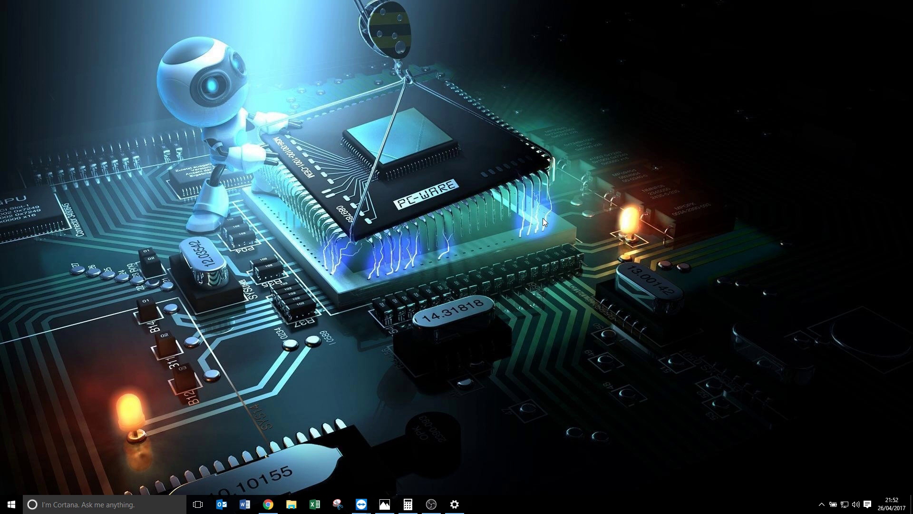
- Find the Run app through Windows search and run 'installer' to open C:\Windows\Installer
key("super+r")
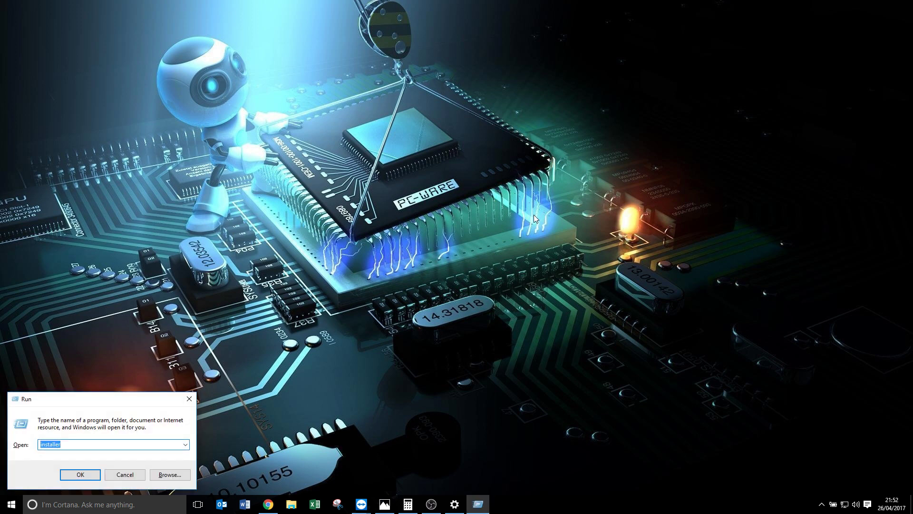
left_click(133, 475)
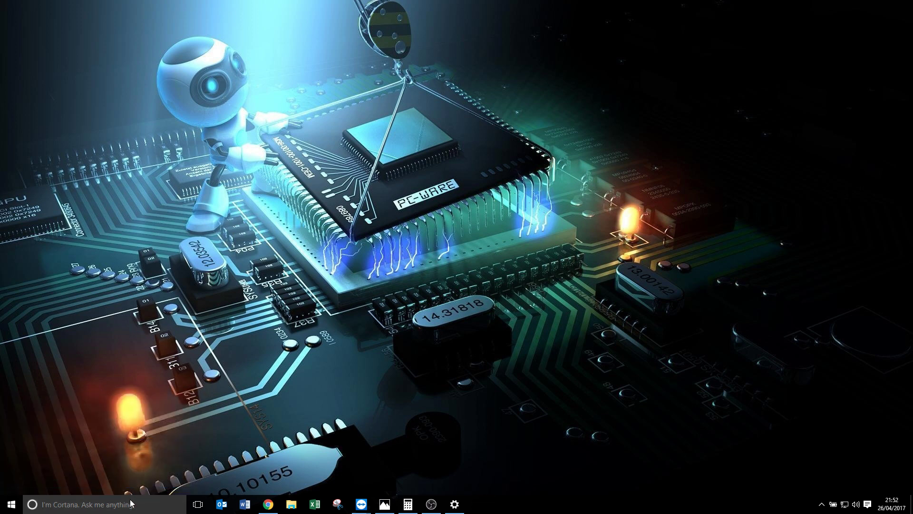
left_click(132, 503)
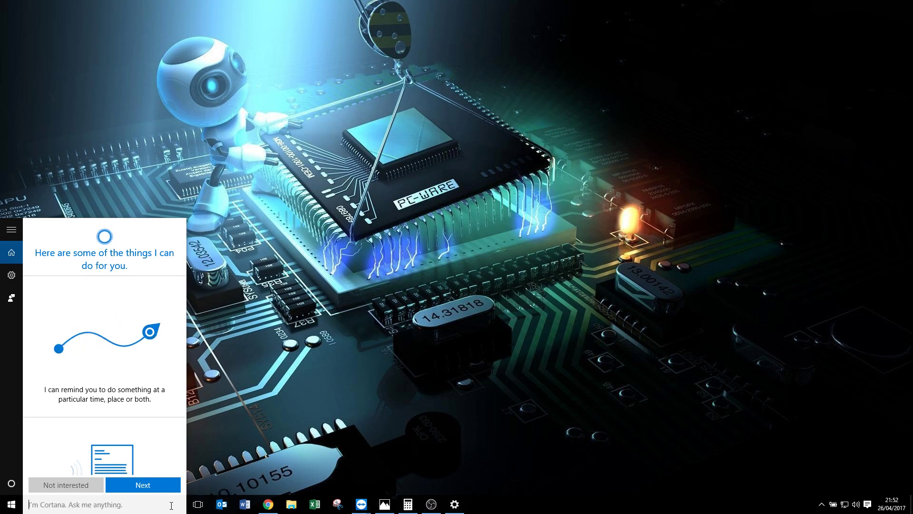
type("run")
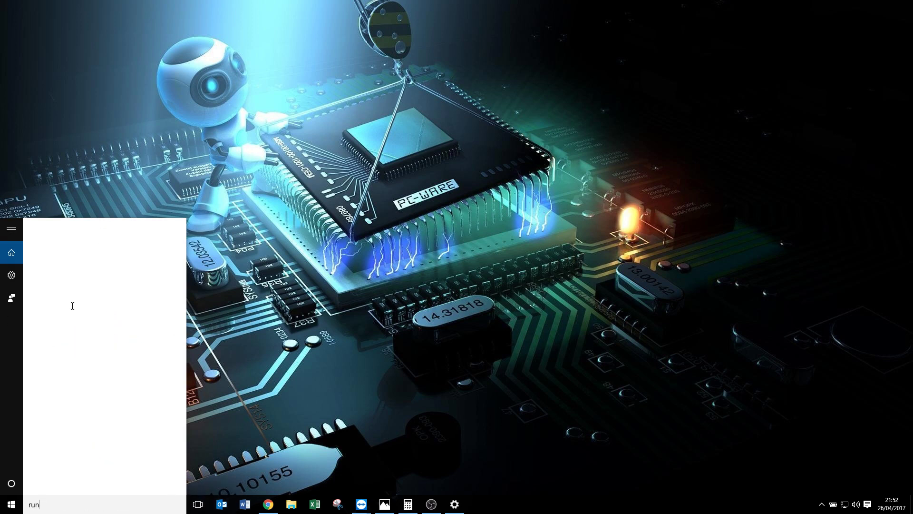
key("Return")
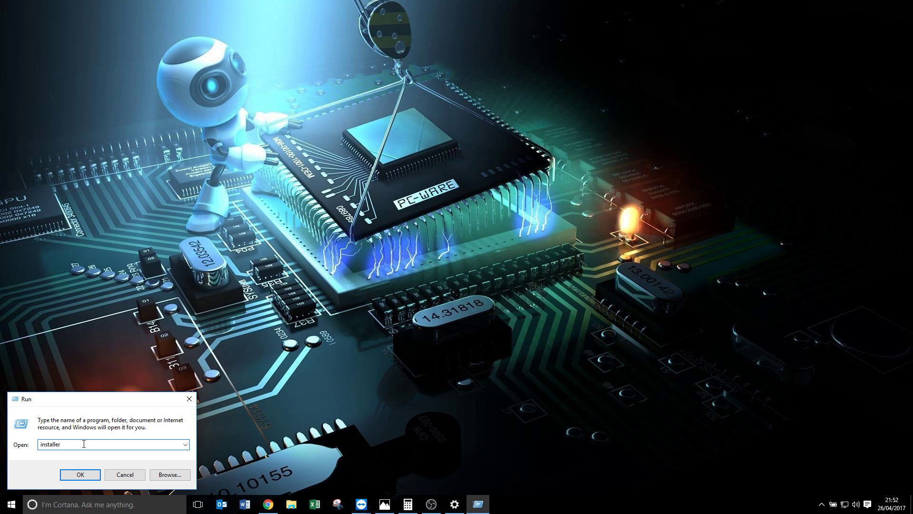
type("installe")
key("Return")
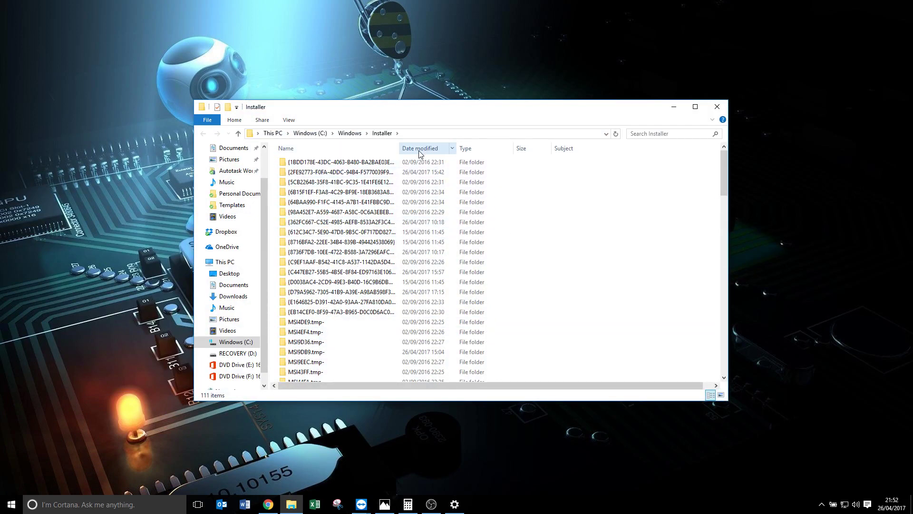
- Look through the Installer folder's available detail columns without changing any
scroll(331, 238, "down", 7)
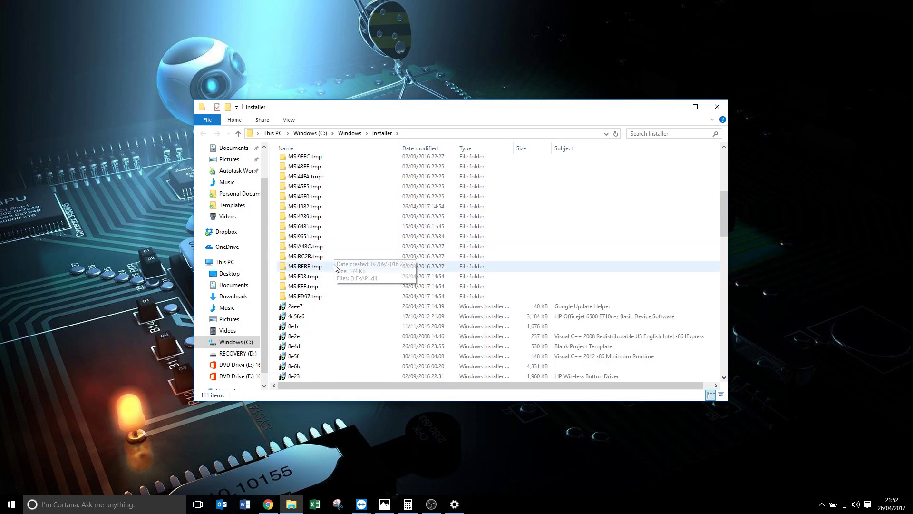
scroll(334, 268, "down", 5)
scroll(329, 285, "up", 12)
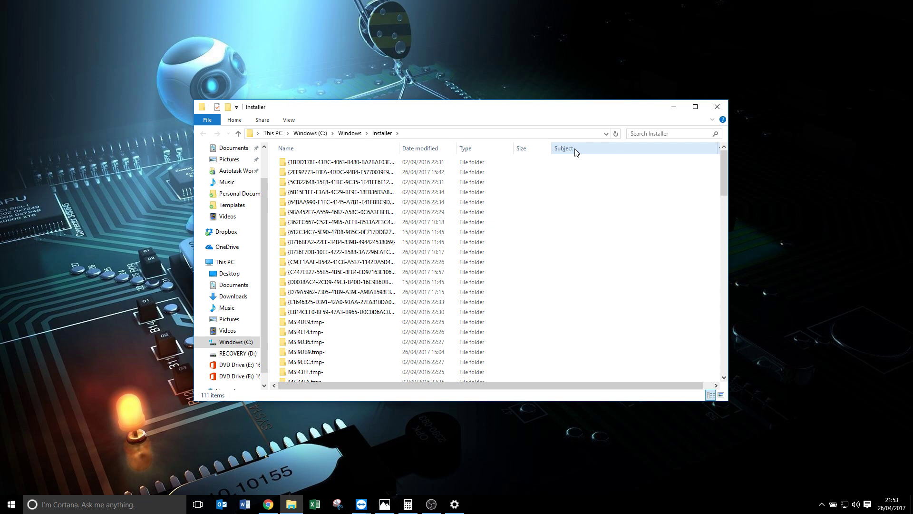
right_click(385, 149)
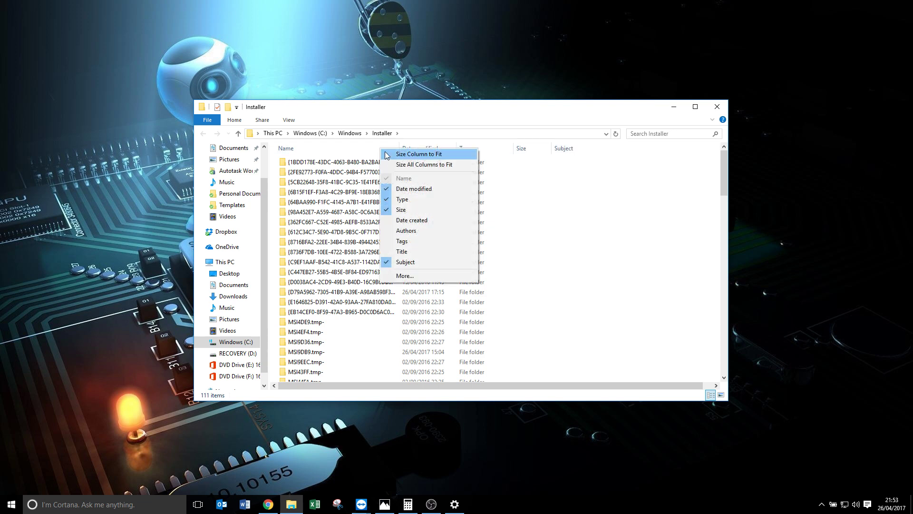
left_click(405, 276)
scroll(430, 242, "down", 10)
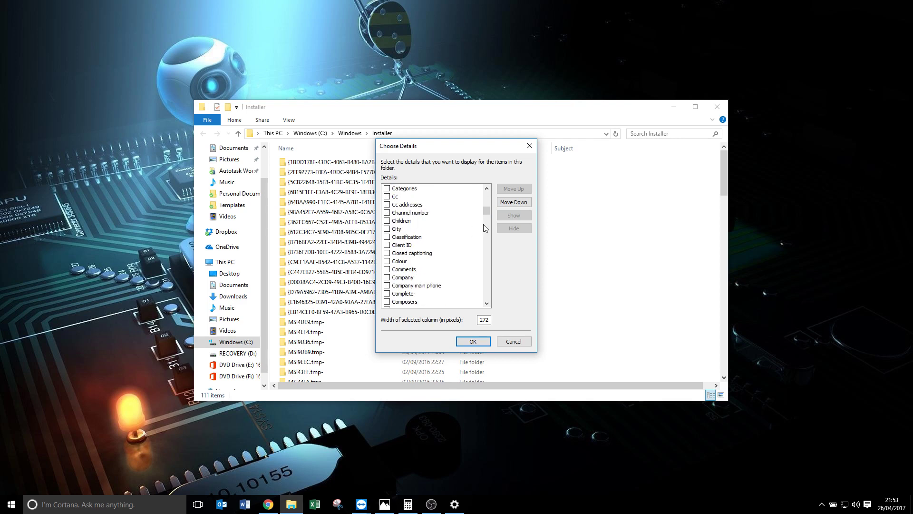
left_click_drag(489, 210, 485, 290)
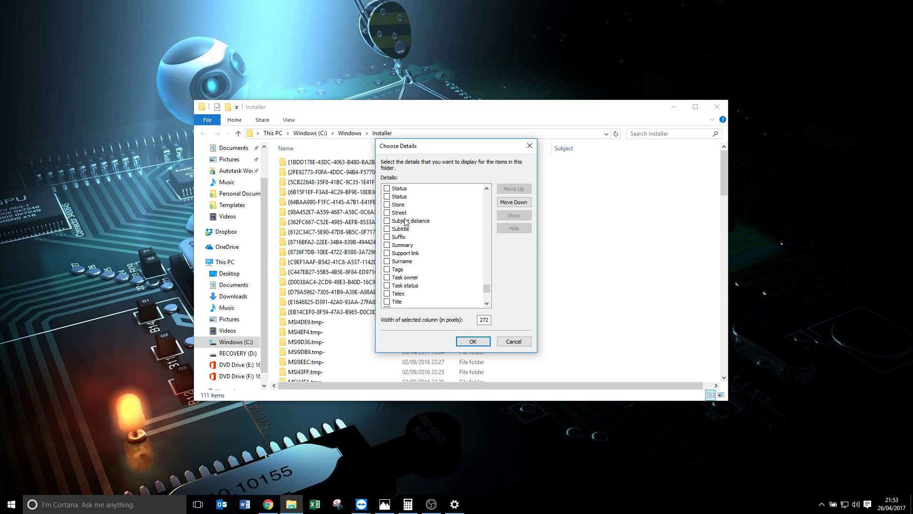
left_click(509, 342)
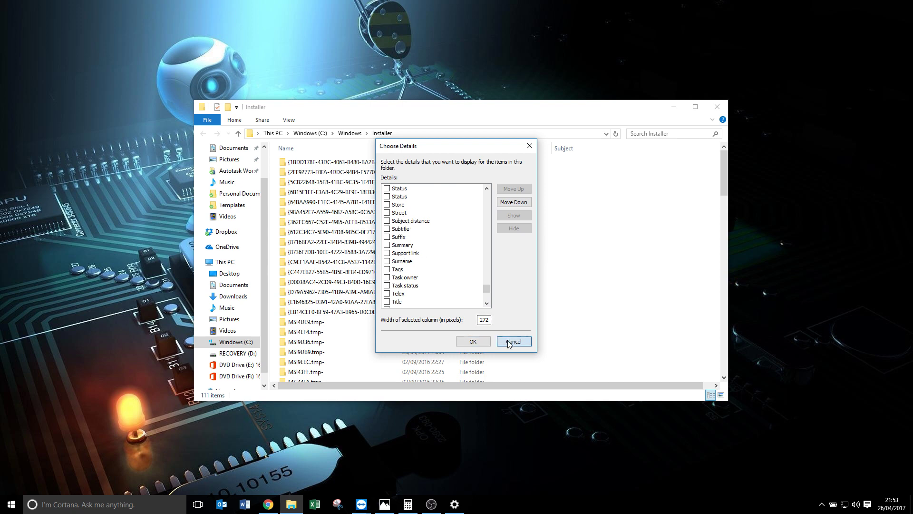
- Sort the Installer packages by Subject in reverse order, then minimize the window
left_click(580, 151)
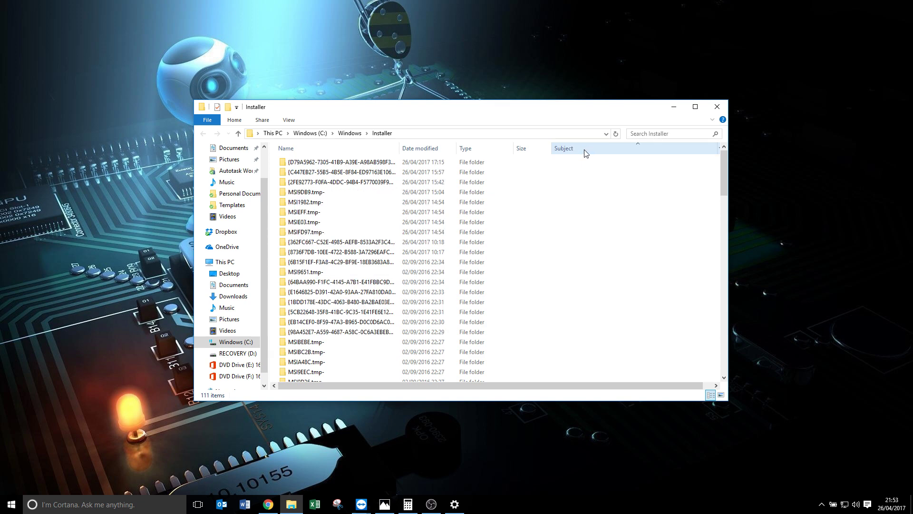
left_click(583, 150)
left_click_drag(721, 170, 722, 232)
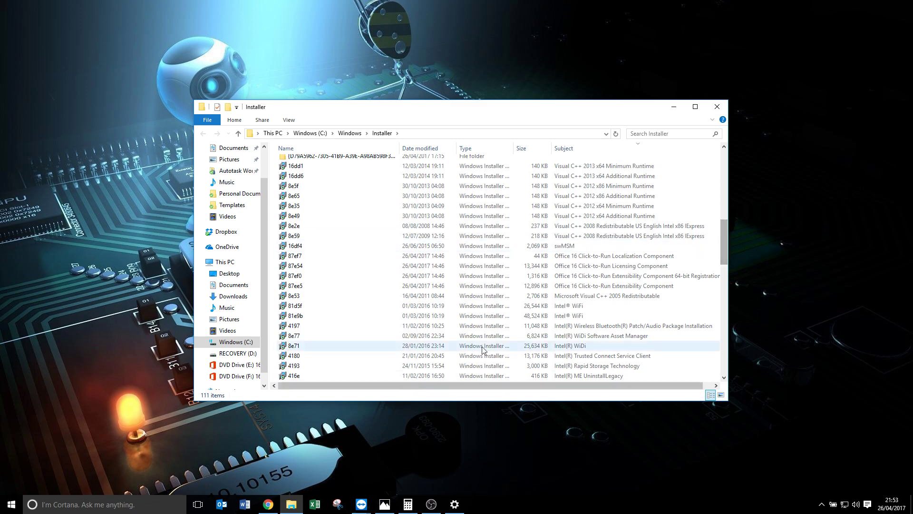
left_click(291, 504)
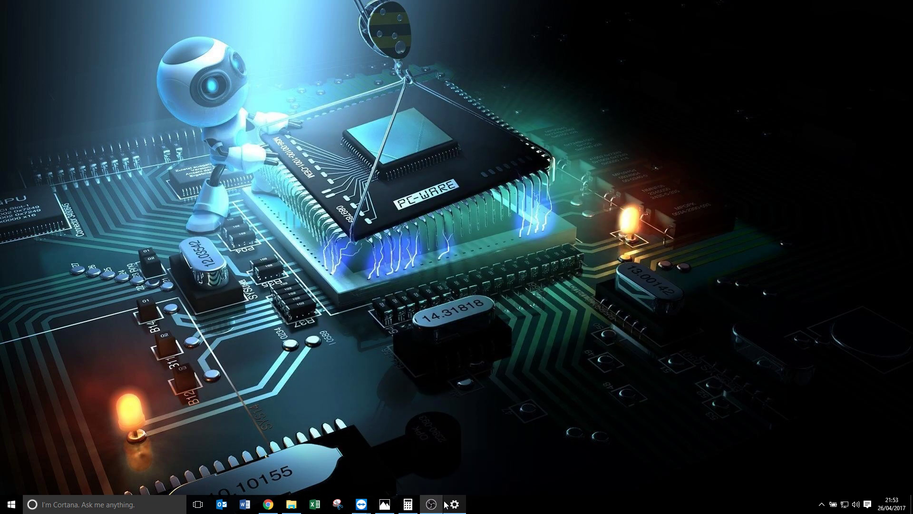
key("super")
- Run setup from DVD Drive (E:) in a new Explorer window, then return to the Installer folder
left_click(291, 504)
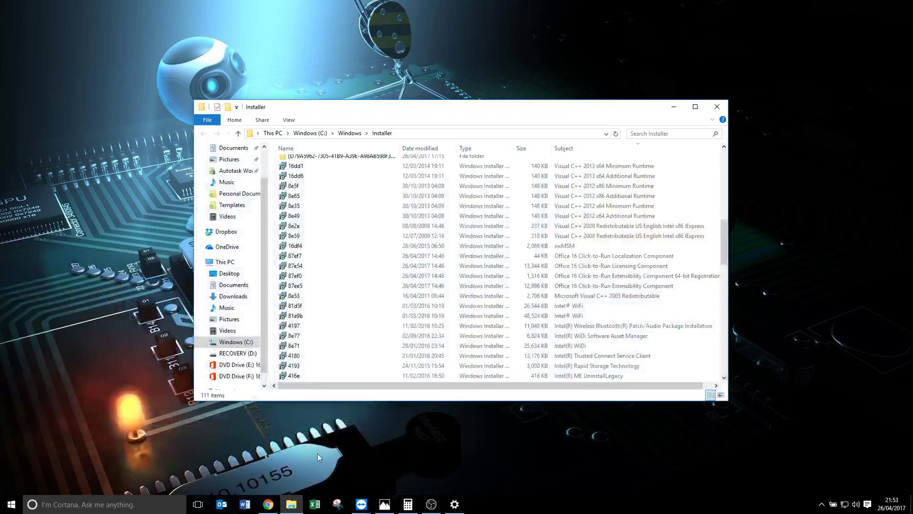
key("super+e")
scroll(255, 373, "down", 2)
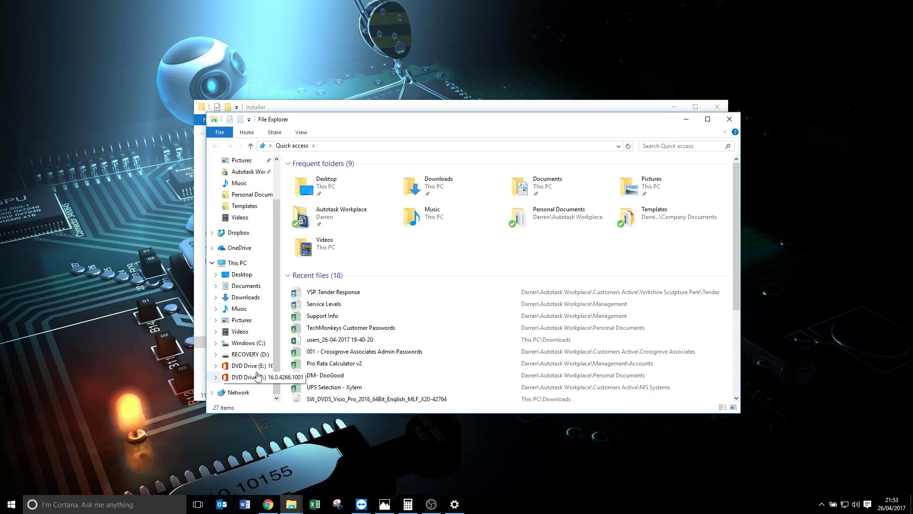
left_click(251, 366)
double_click(306, 304)
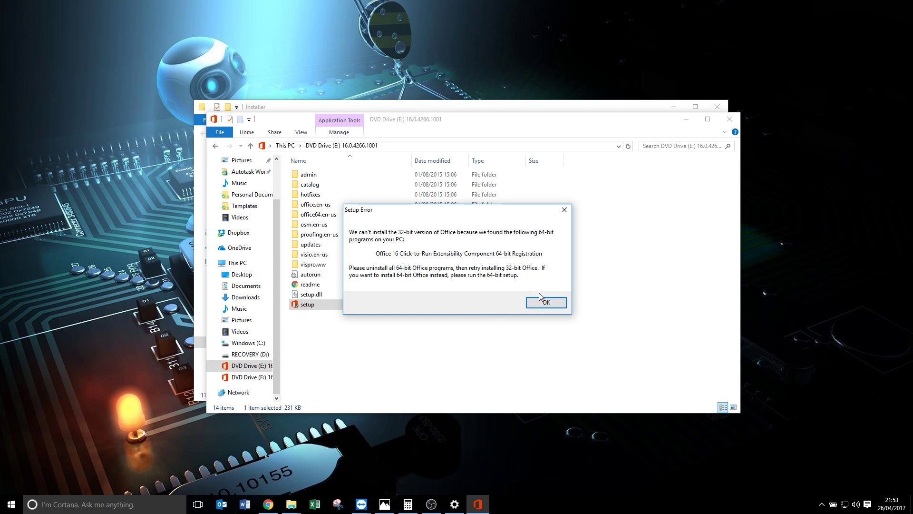
left_click(560, 109)
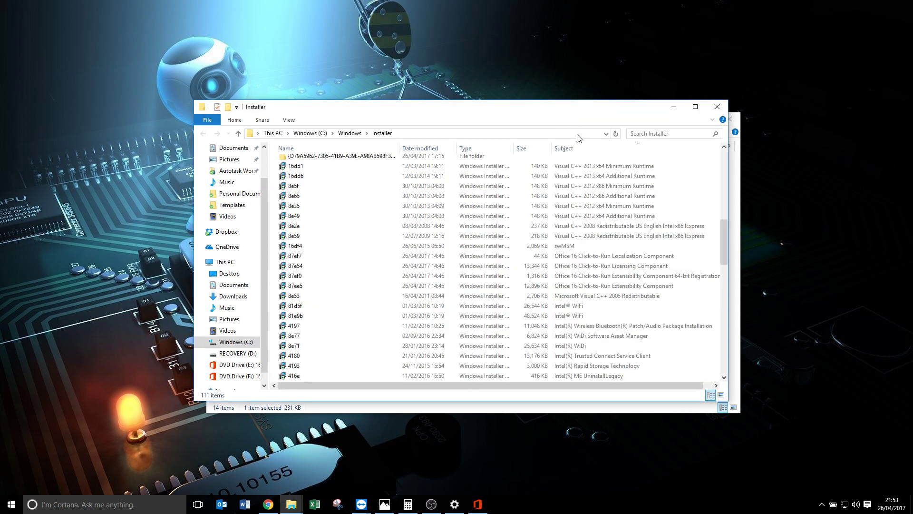
- Uninstall package 87ef0, the Office 16 Click-to-Run Extensibility Component 64-bit Registration, and confirm
left_click(591, 275)
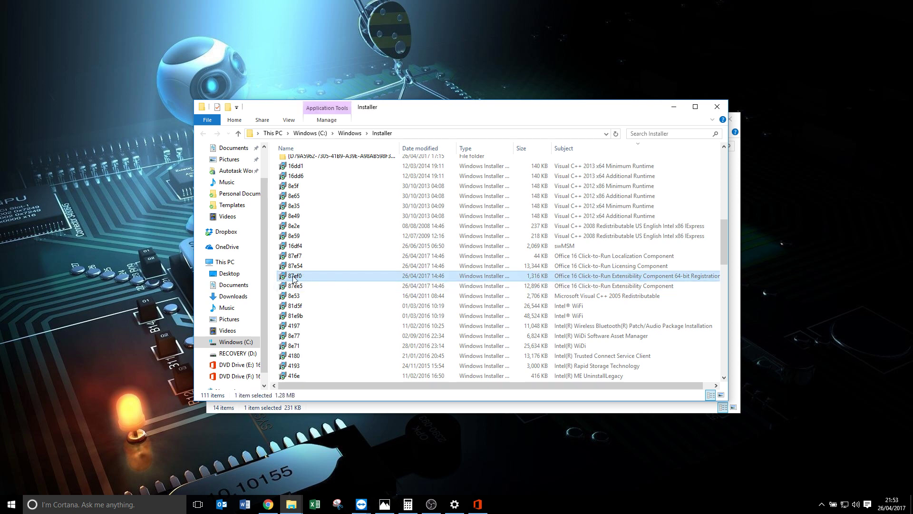
mouse_move(304, 279)
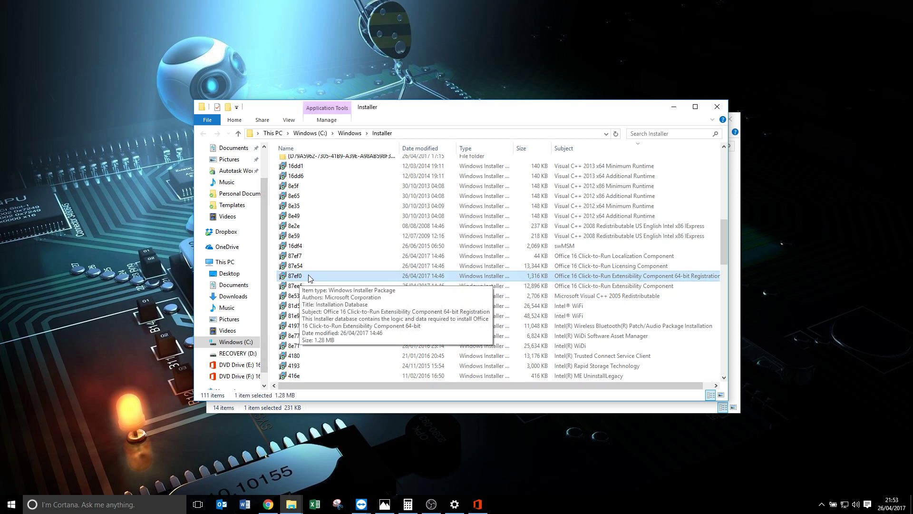
right_click(559, 280)
left_click(582, 306)
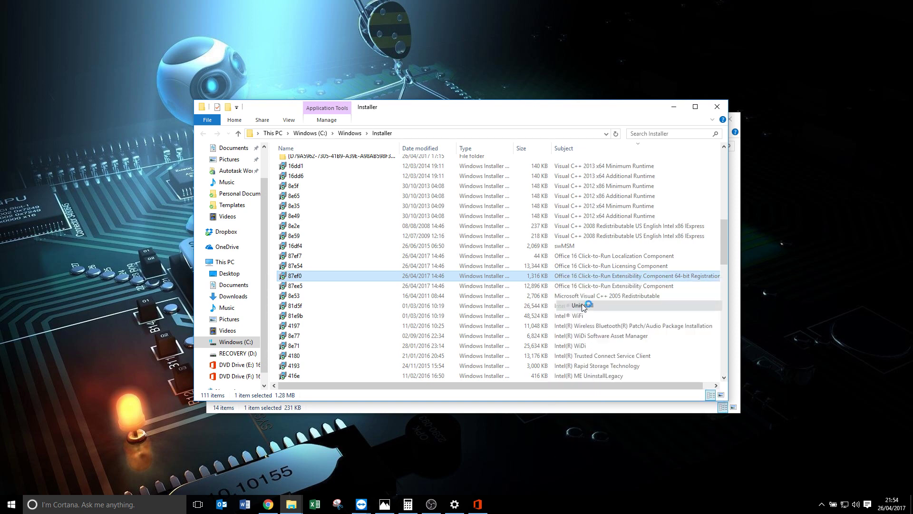
left_click(434, 272)
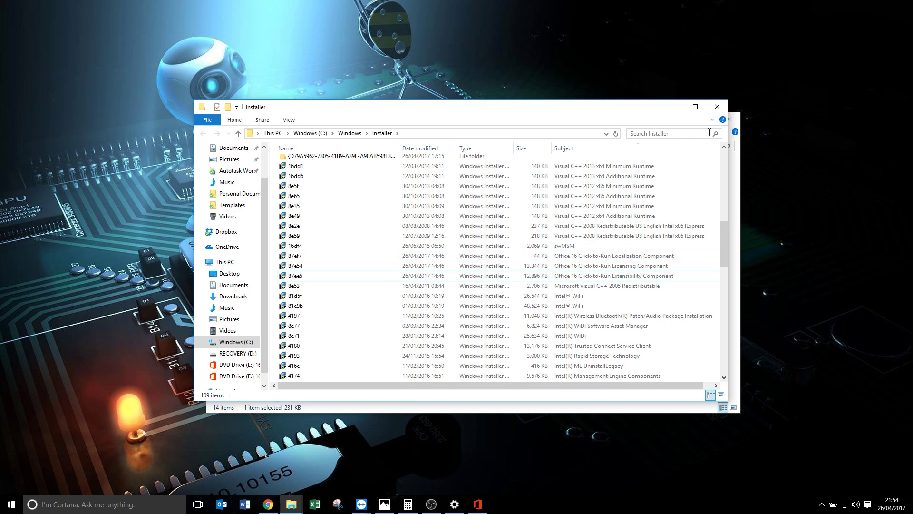
- Close the Installer window, dismiss the setup error, and rerun setup from DVD Drive (E:)
left_click(717, 107)
left_click(546, 303)
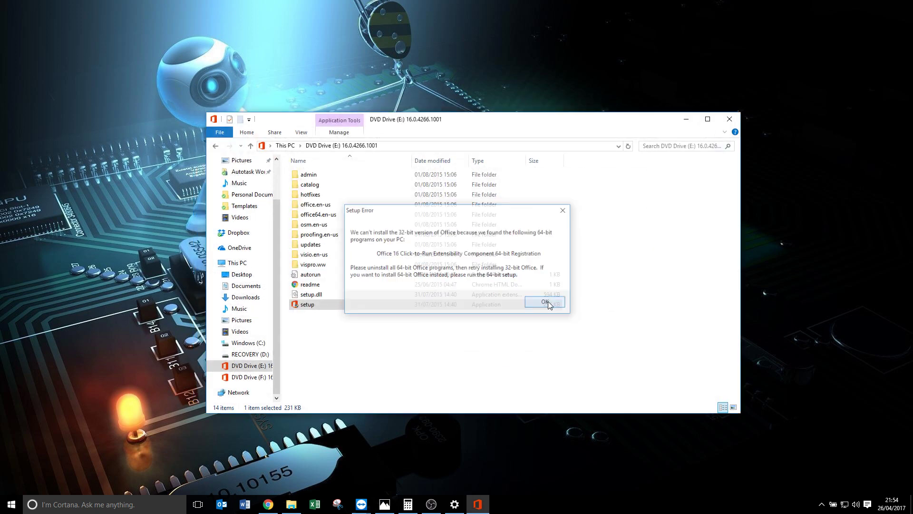
double_click(339, 304)
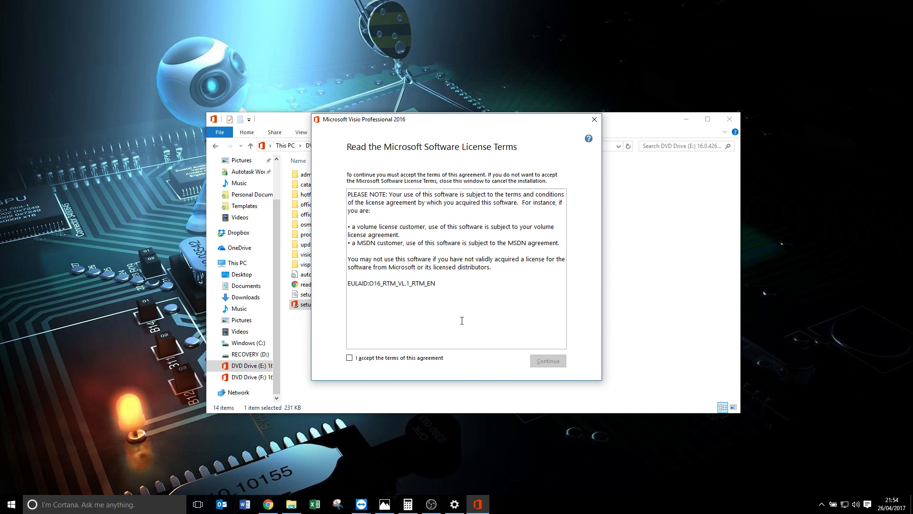
left_click(605, 316)
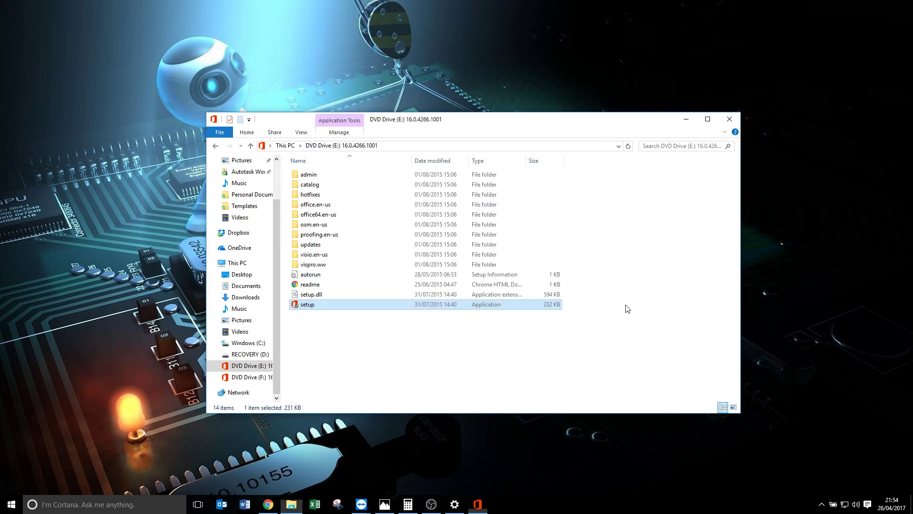
- Reopen C:\Windows\Installer with Win+R and review the column chooser without changes
key("super+r")
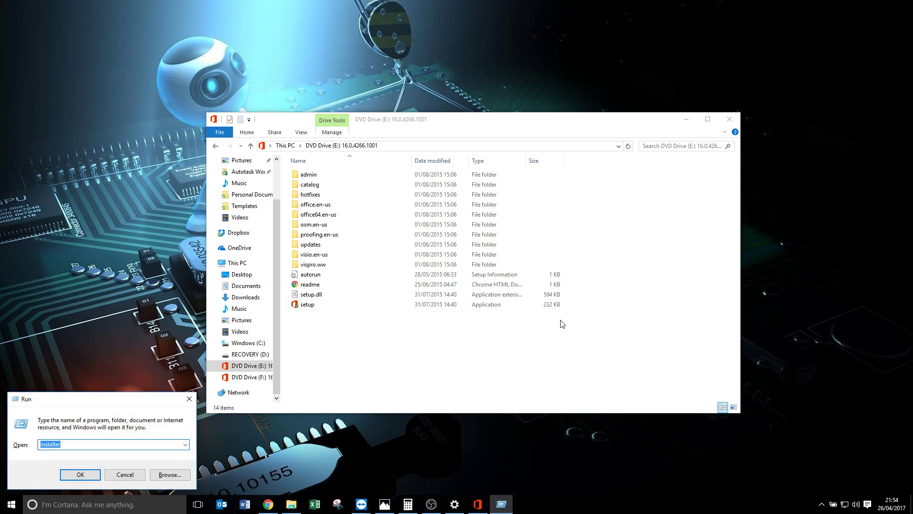
key("Return")
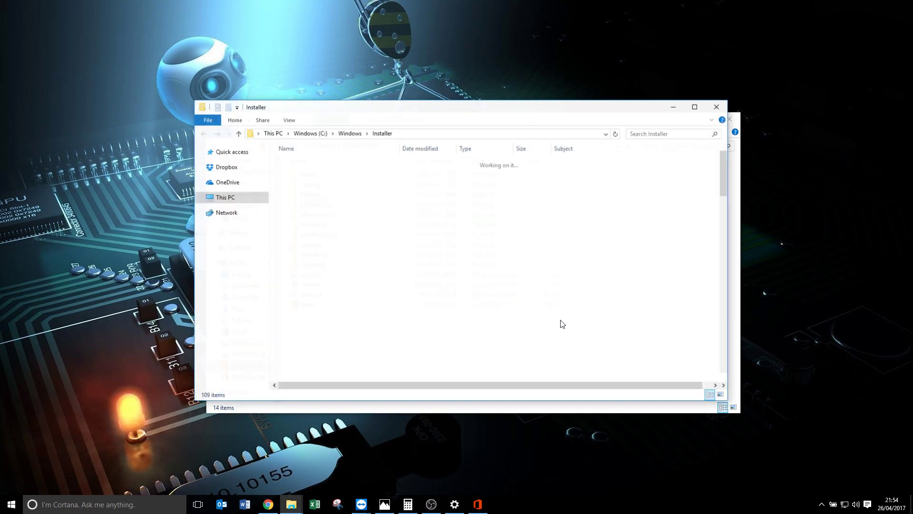
right_click(381, 148)
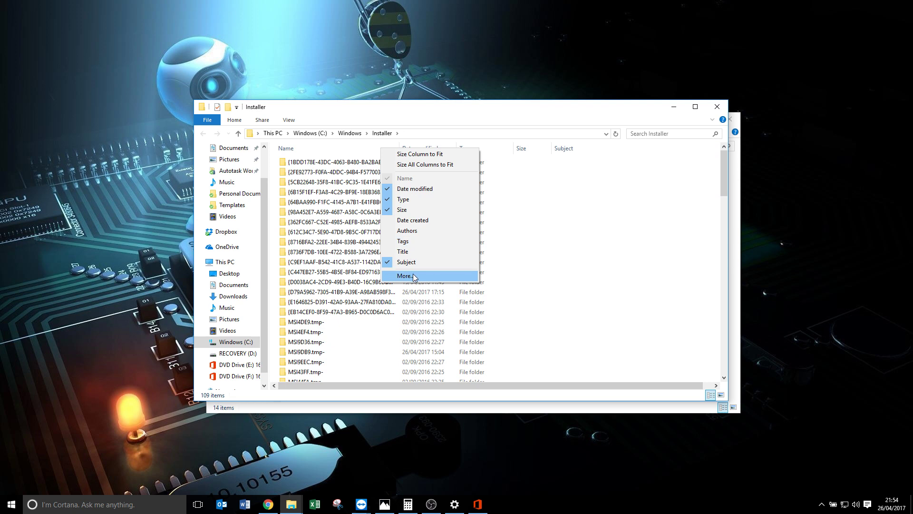
right_click(490, 148)
left_click(512, 275)
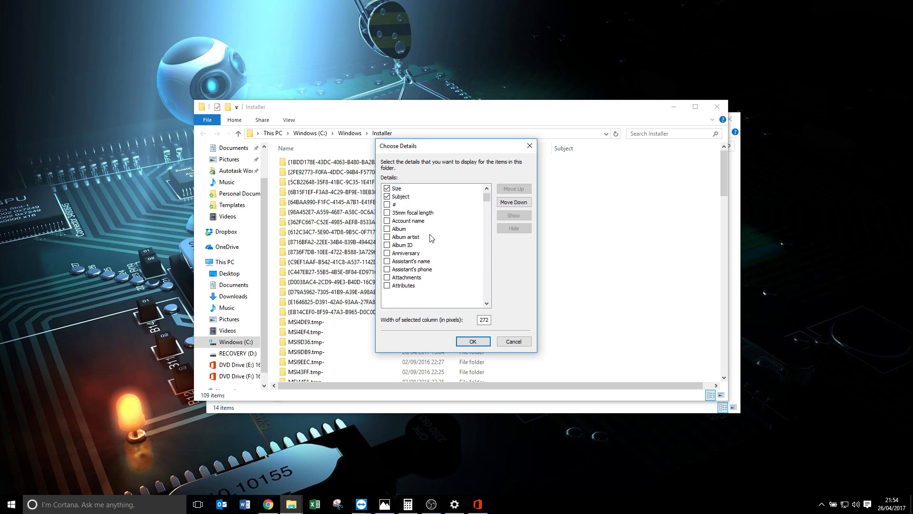
left_click(512, 342)
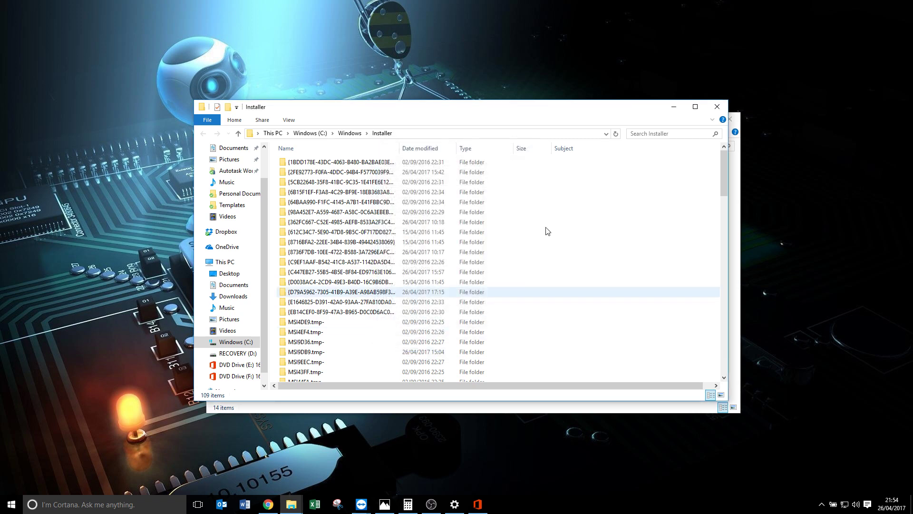
- Sort the packages by Subject and select the remaining Extensibility Component package 87ee5
left_click(577, 150)
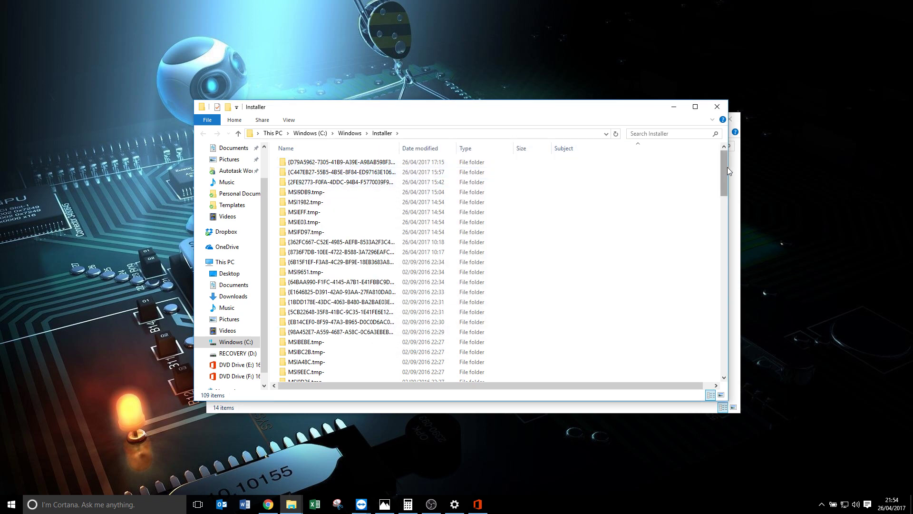
left_click_drag(724, 167, 709, 348)
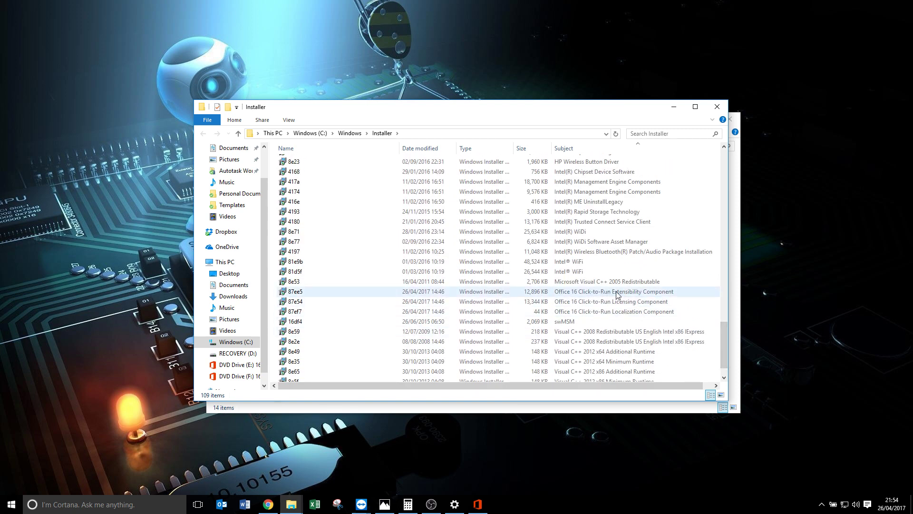
left_click(617, 294)
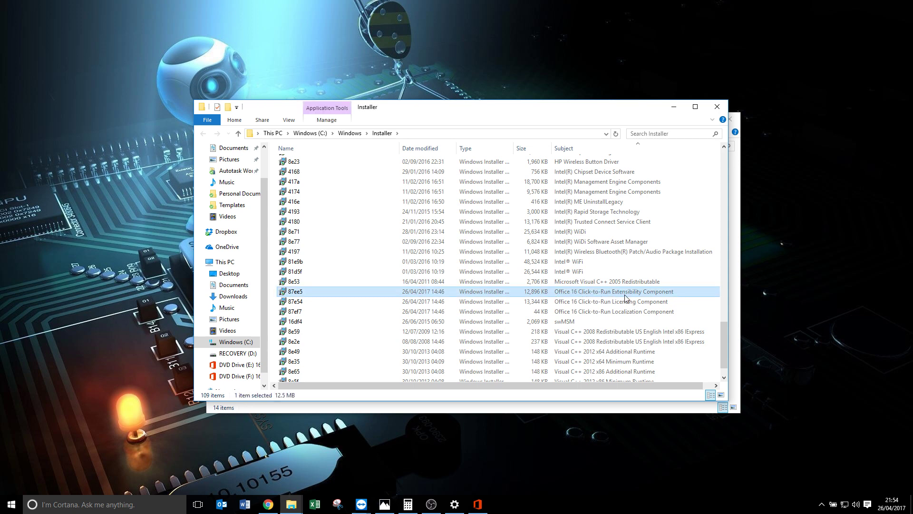
left_click(717, 106)
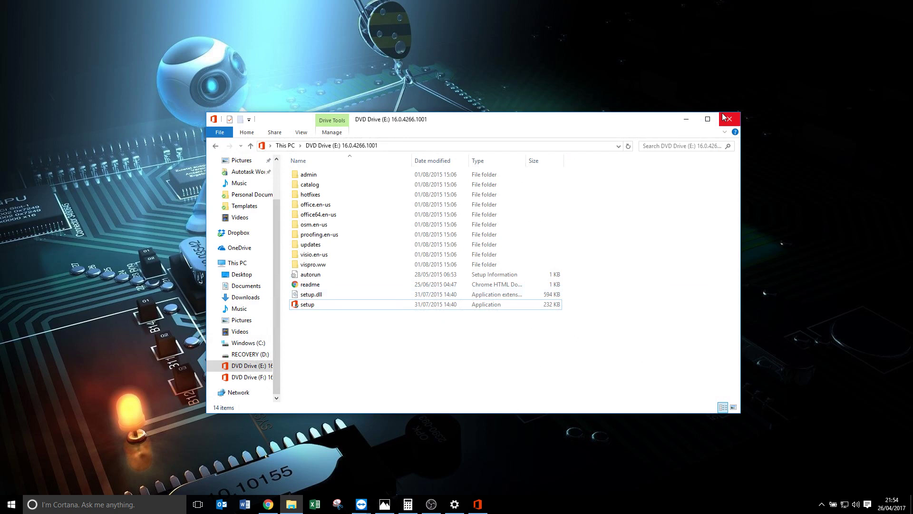